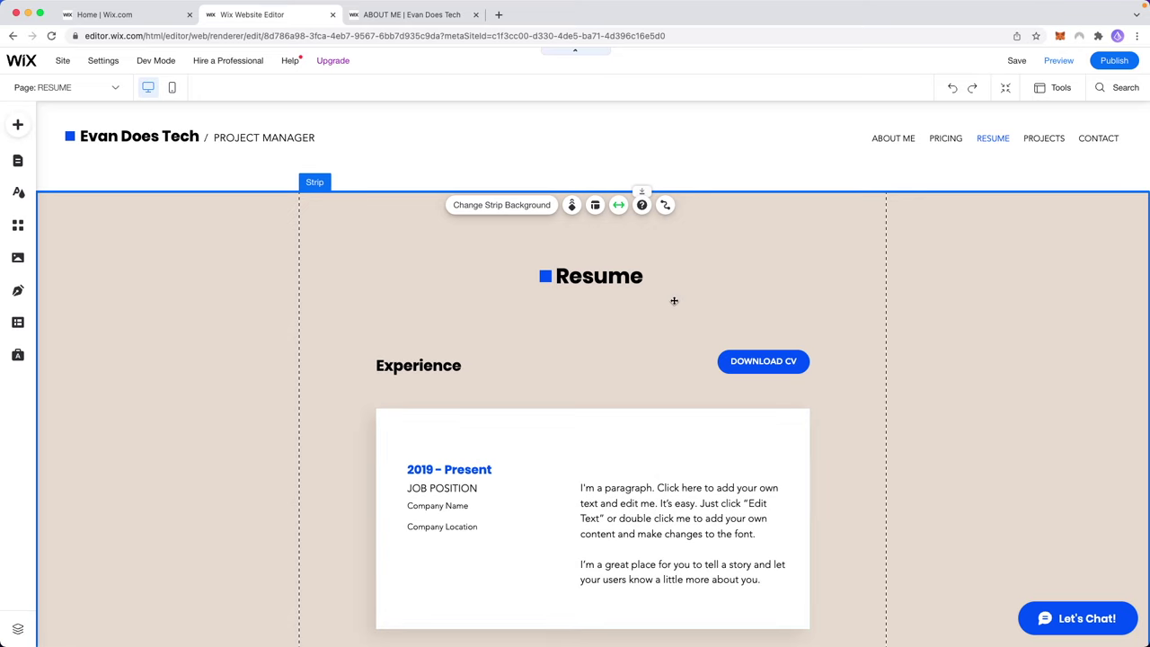
# Reopen the site in the Wix Editor from the dashboard, returning to the Resume page.
pyautogui.click(114, 15)
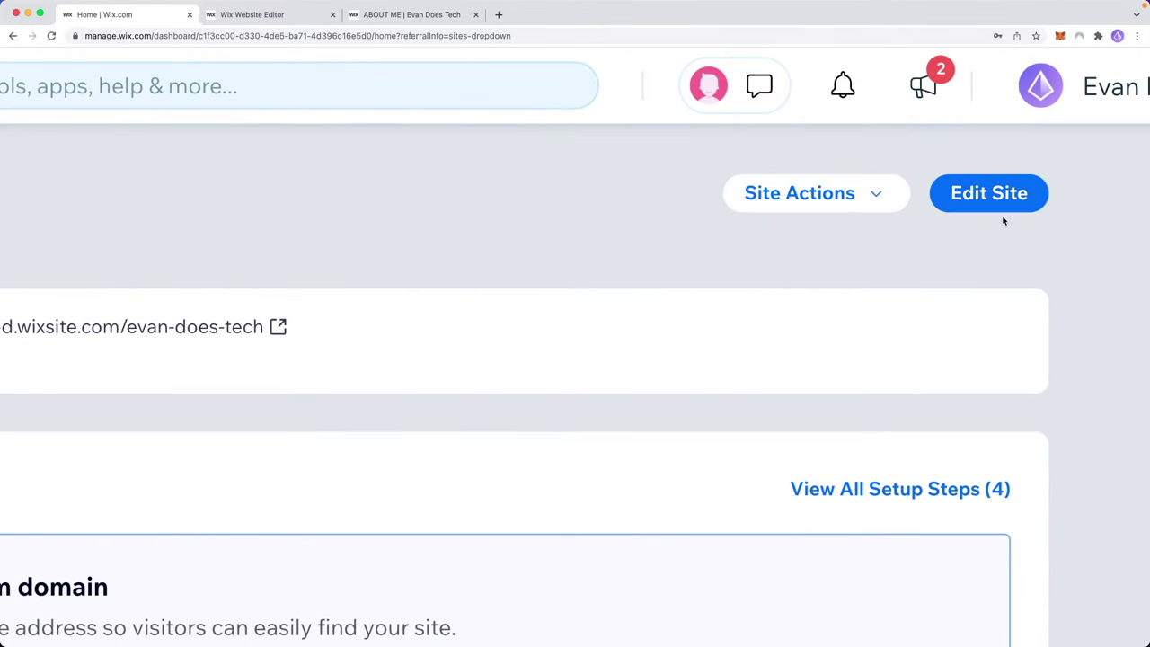
pyautogui.click(1002, 199)
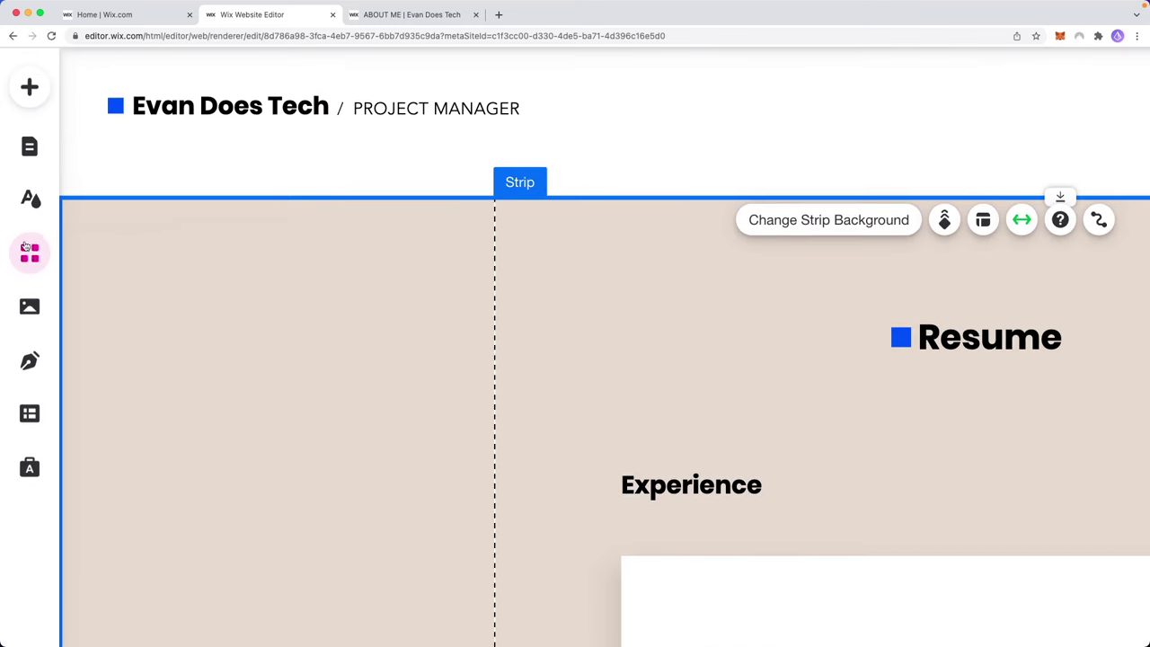
# Search the App Market for 'slider' and install POWR's Video & Image Slider Gallery.
pyautogui.click(30, 254)
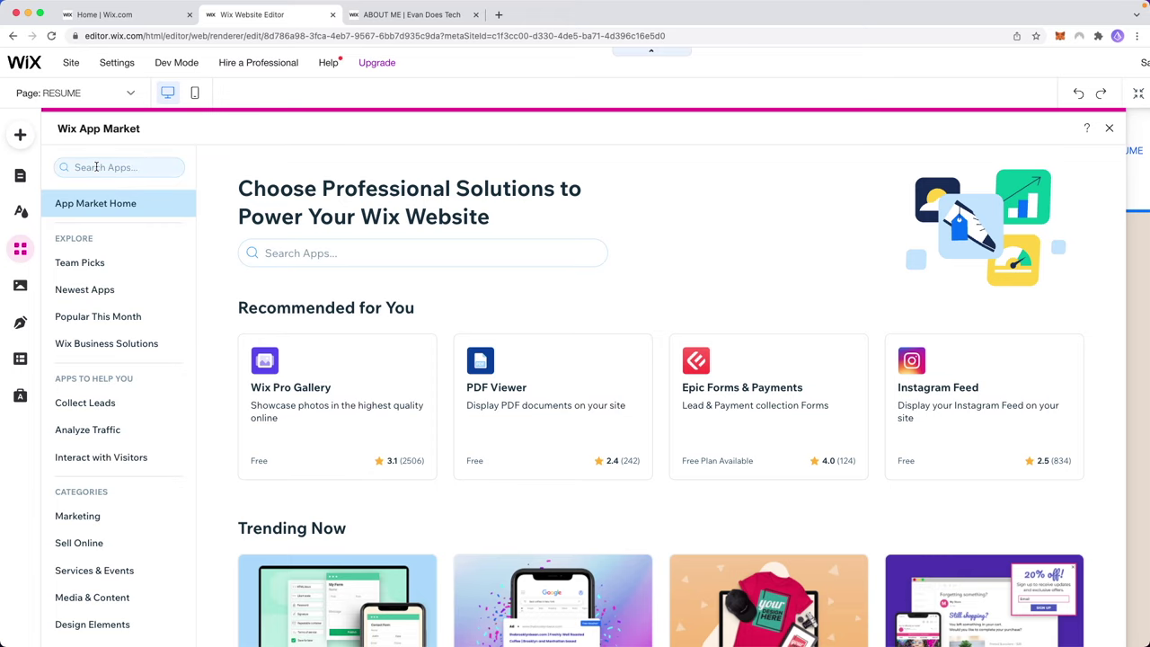
pyautogui.click(323, 248)
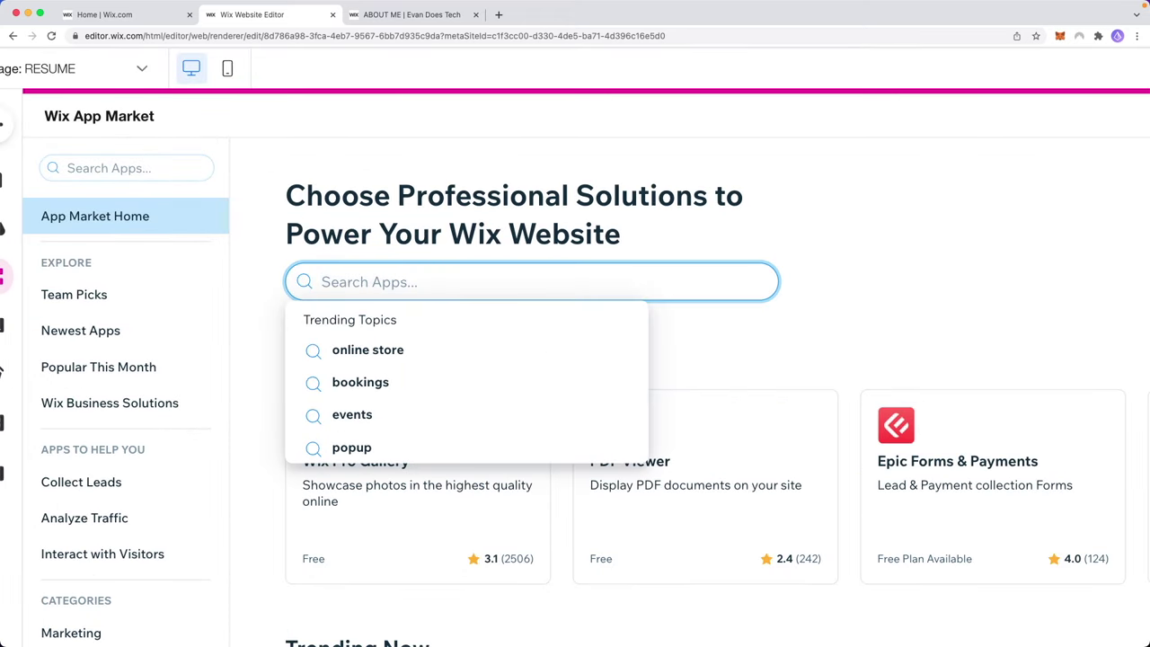
pyautogui.write('slider')
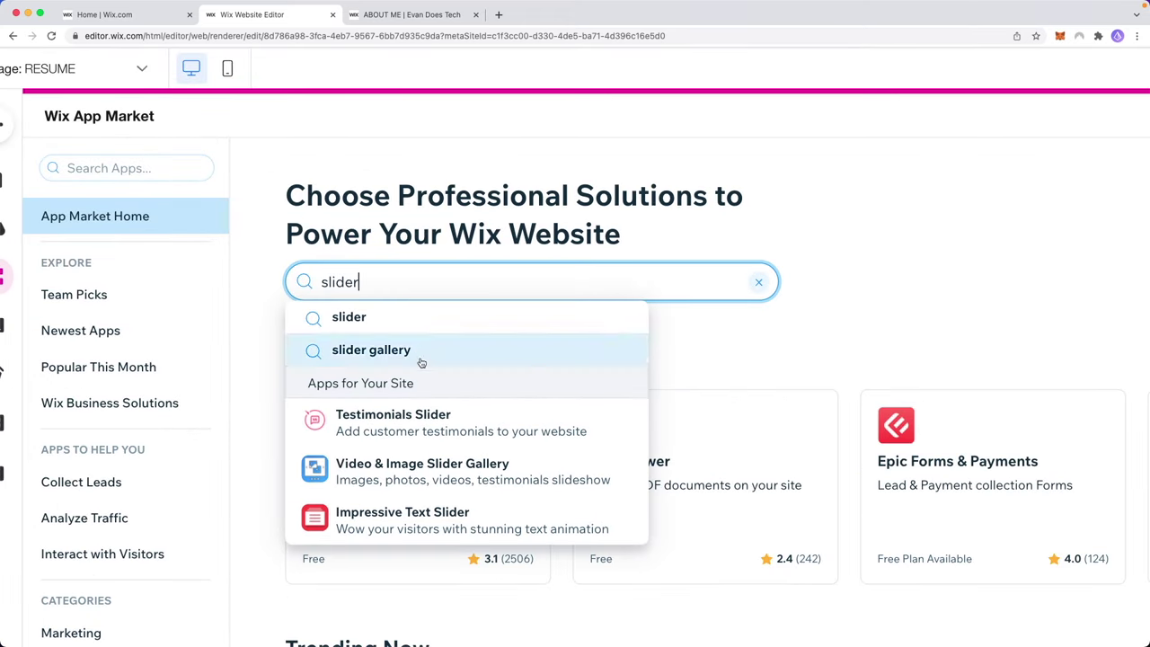
pyautogui.click(407, 476)
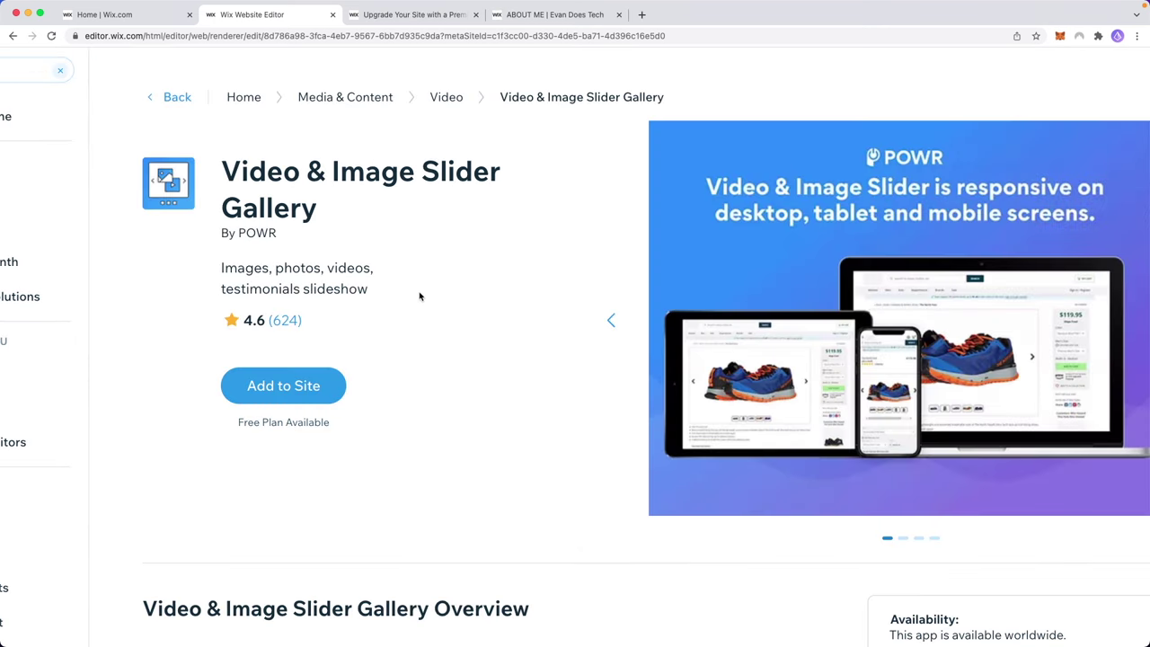
pyautogui.click(295, 389)
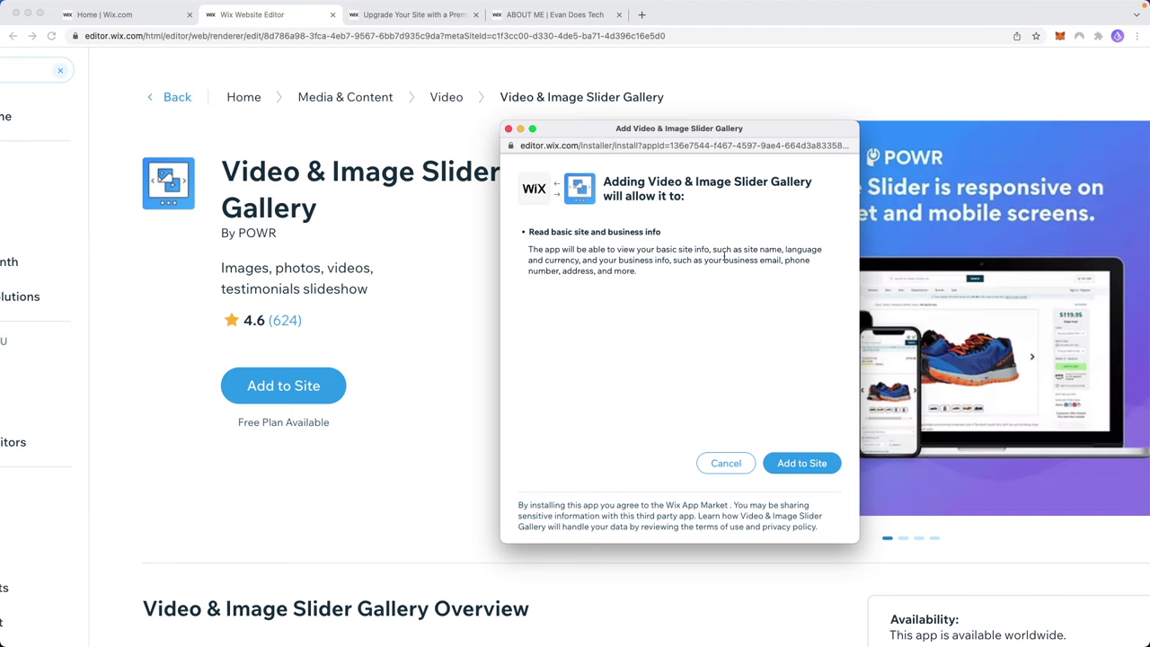
pyautogui.click(802, 463)
# Position the Multi Slider centred in its own strip below the 2017–2019 experience card.
pyautogui.moveTo(598, 349); pyautogui.dragTo(608, 387)
pyautogui.scroll(-2, 609, 388)
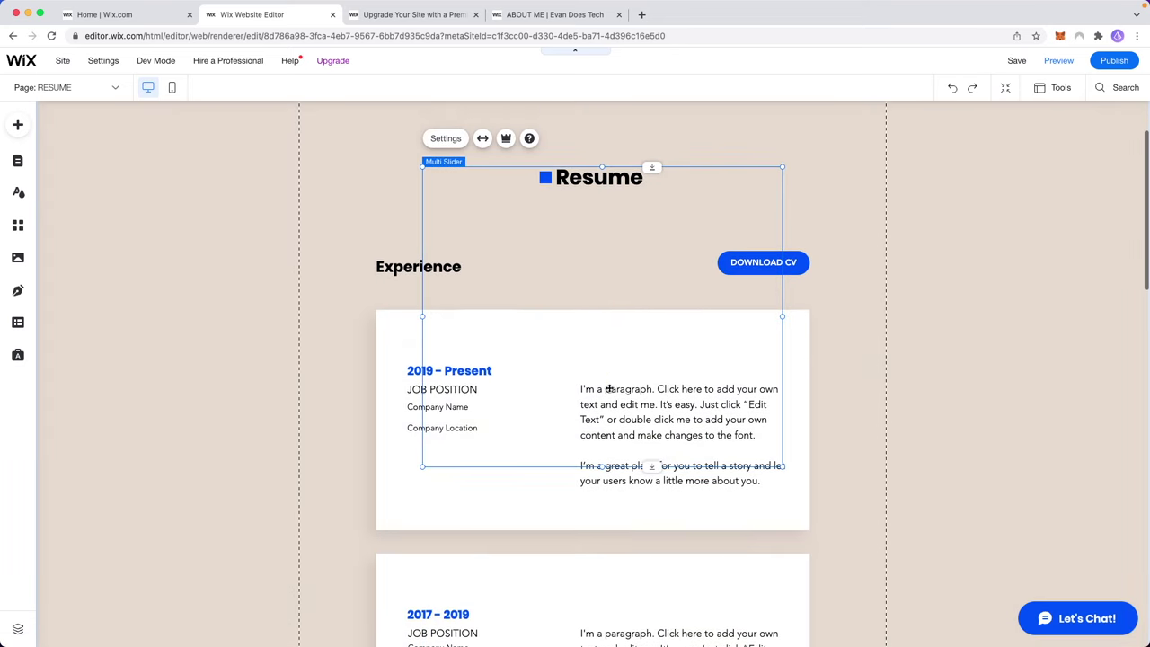
pyautogui.scroll(-2, 609, 388)
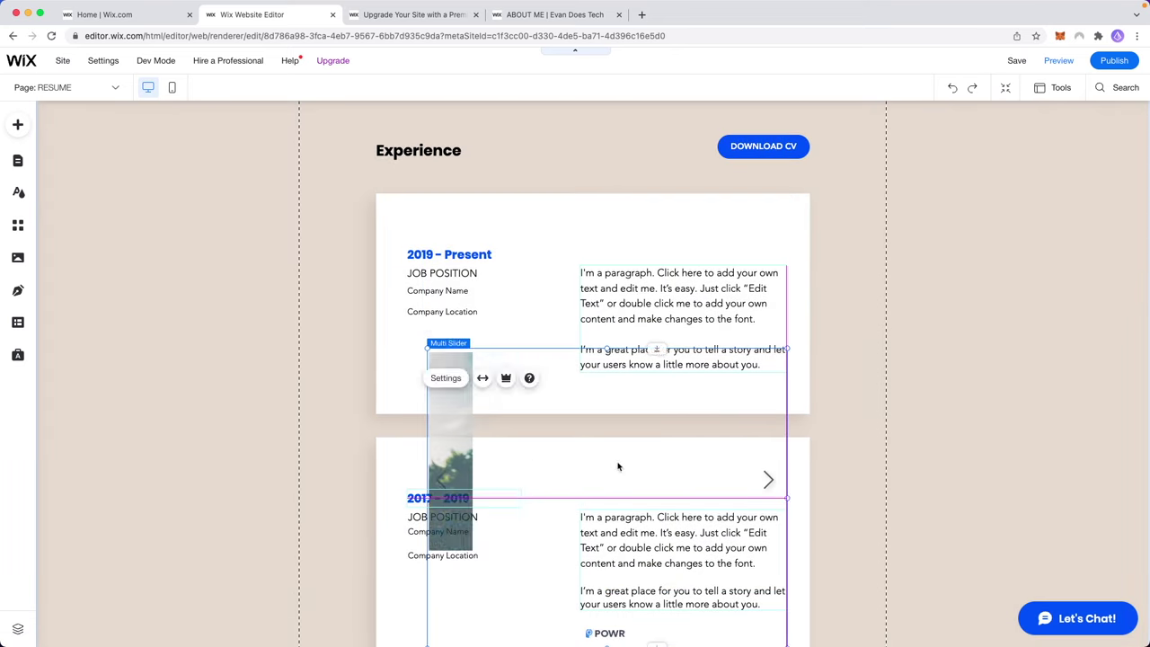
pyautogui.scroll(-5, 617, 467)
pyautogui.hotkey('ctrl', 'z')
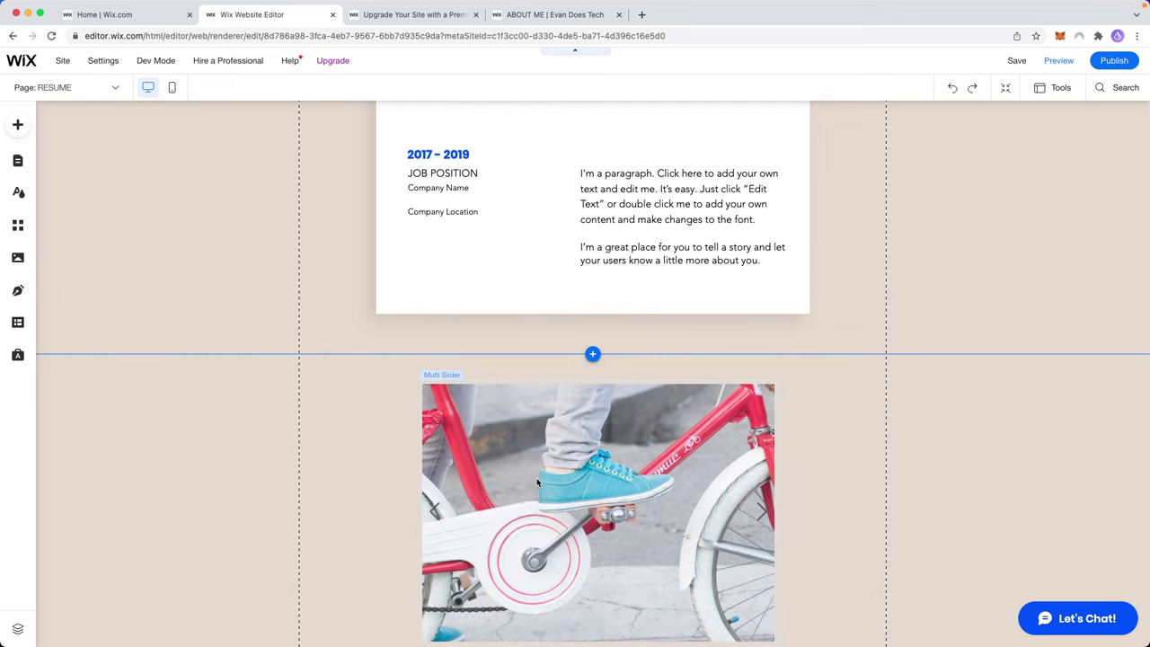
pyautogui.click(538, 483)
pyautogui.moveTo(627, 489); pyautogui.dragTo(619, 491)
pyautogui.scroll(-2, 619, 491)
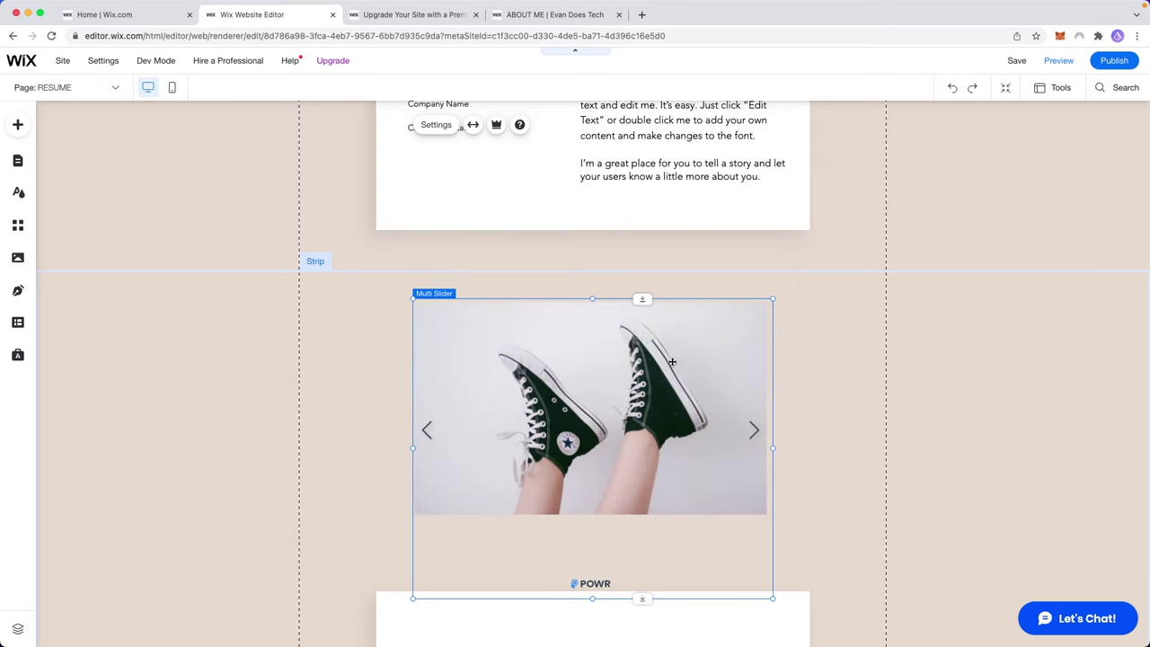
pyautogui.moveTo(672, 361); pyautogui.dragTo(672, 354)
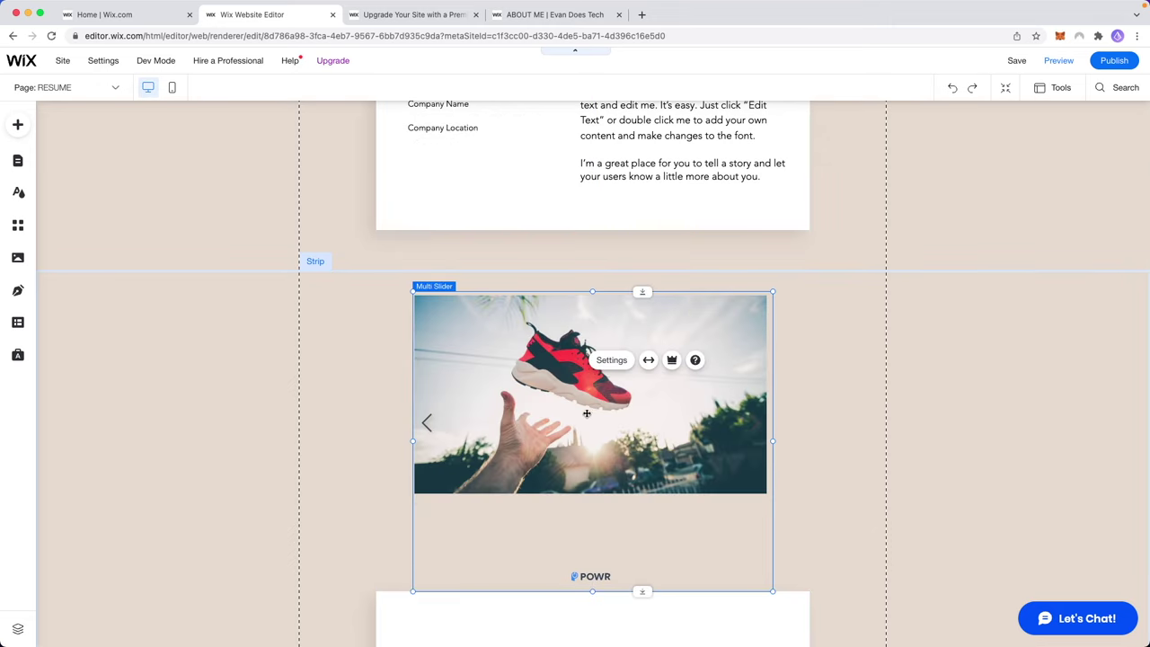
# Delete the slider's third image and add a new Image element from the media library.
pyautogui.click(611, 362)
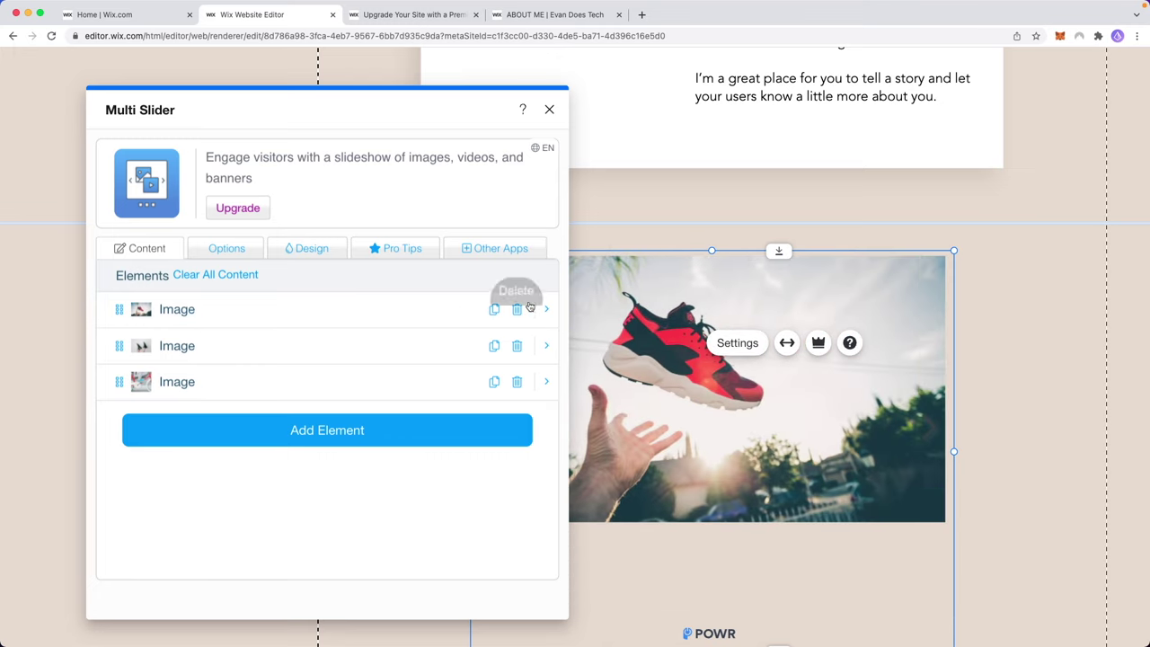
pyautogui.click(517, 382)
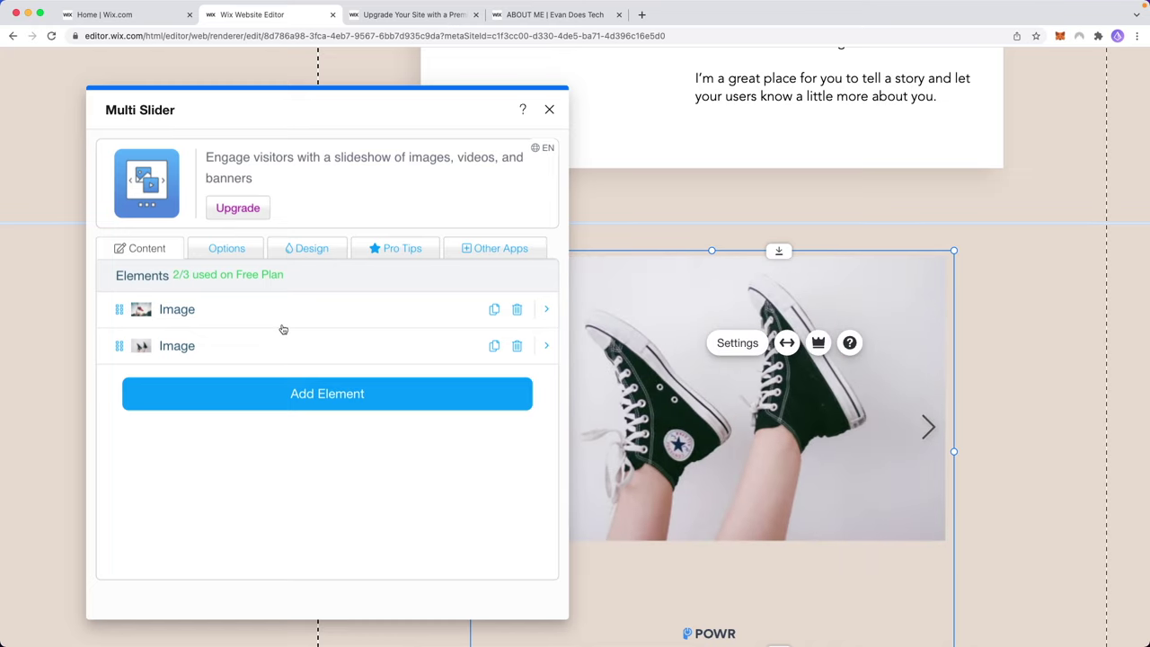
pyautogui.click(338, 396)
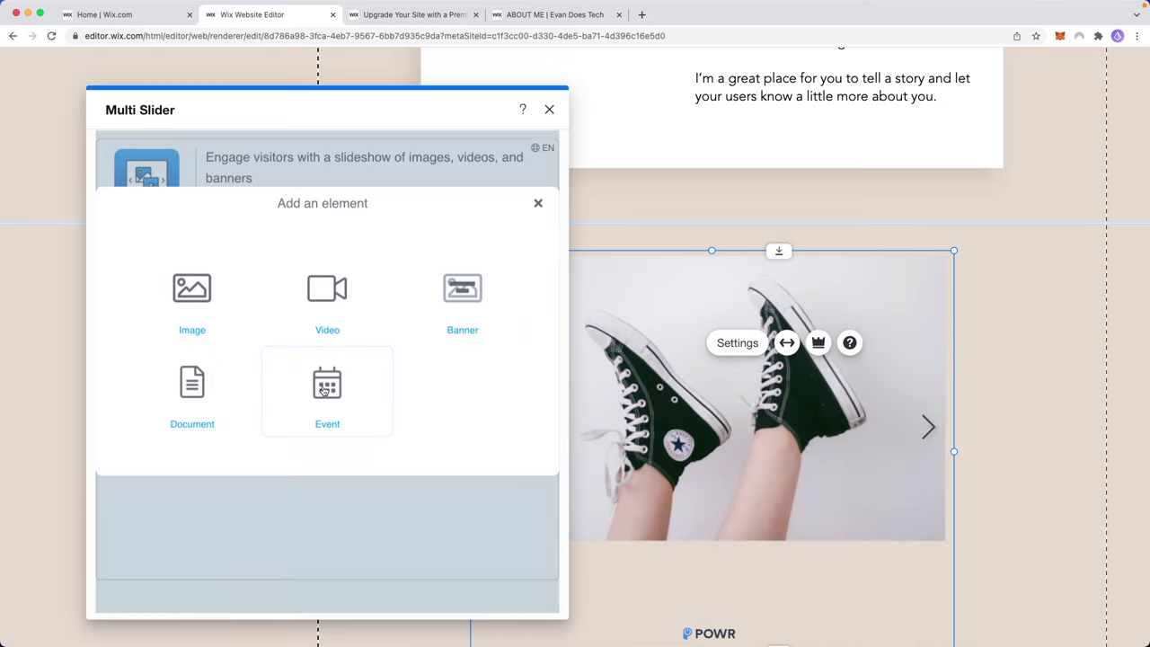
pyautogui.click(192, 292)
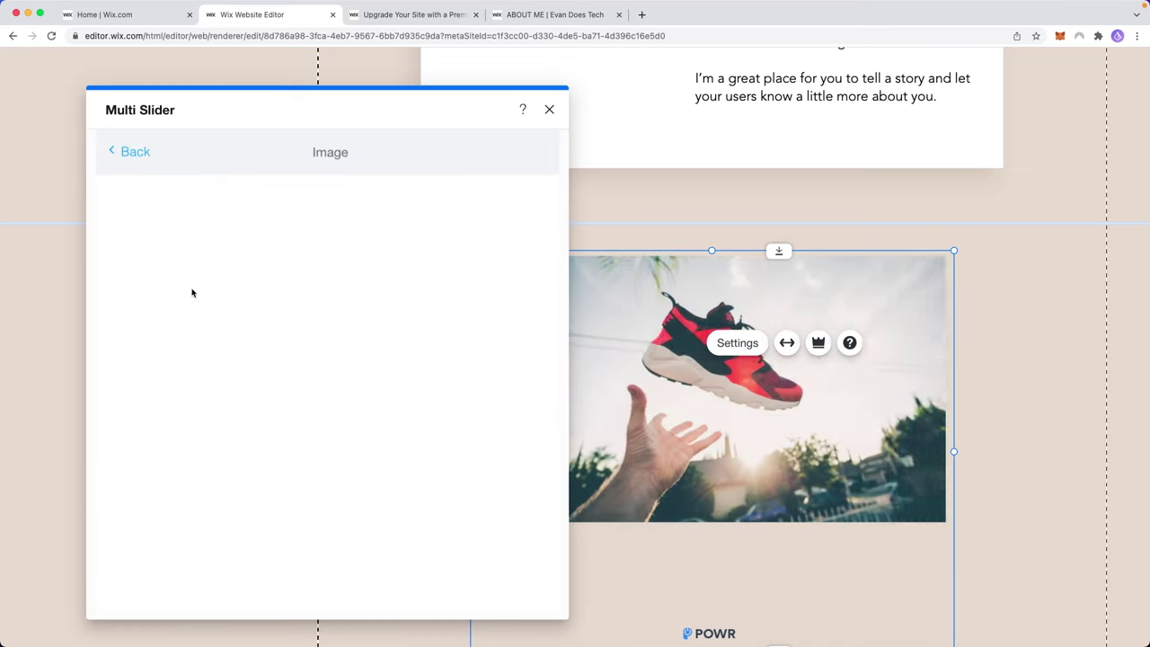
pyautogui.click(310, 314)
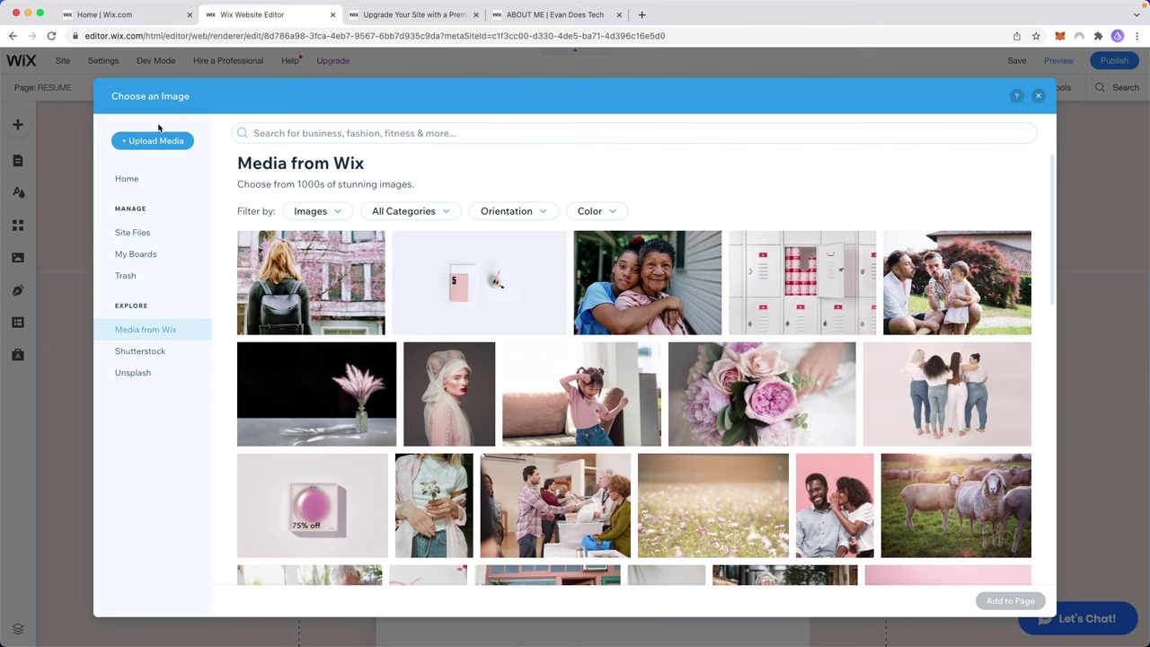
# Insert the Hair Comb photo as the third slide and move the settings panel left.
pyautogui.scroll(-3, 629, 360)
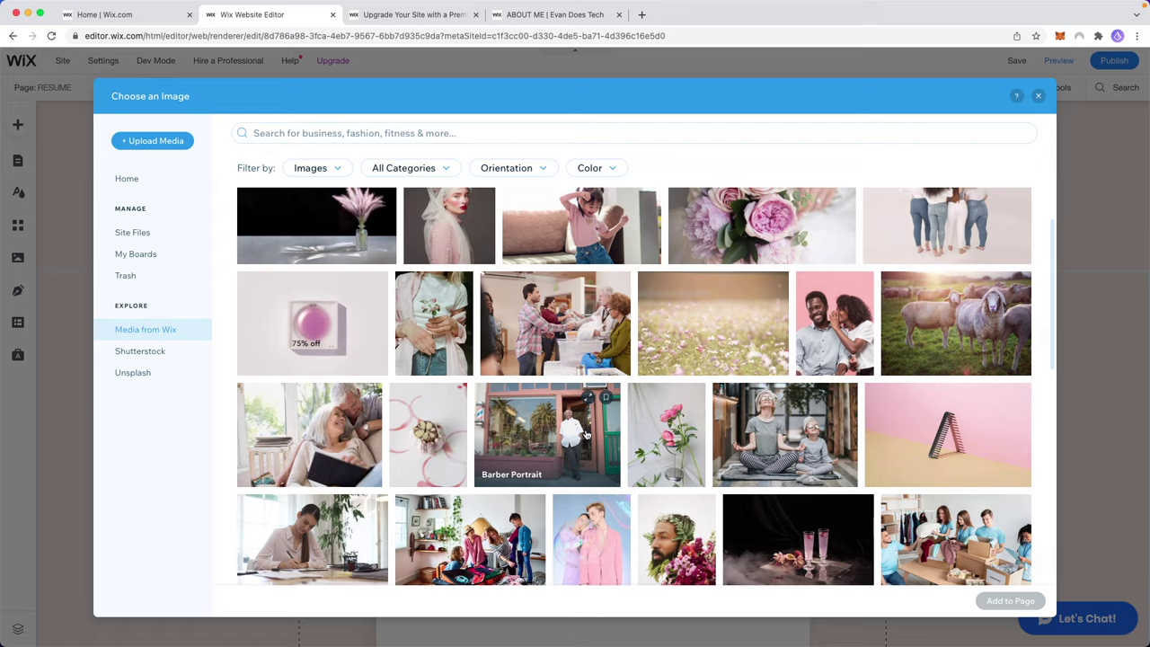
pyautogui.scroll(3, 629, 360)
pyautogui.scroll(-1, 675, 402)
pyautogui.scroll(-2, 675, 402)
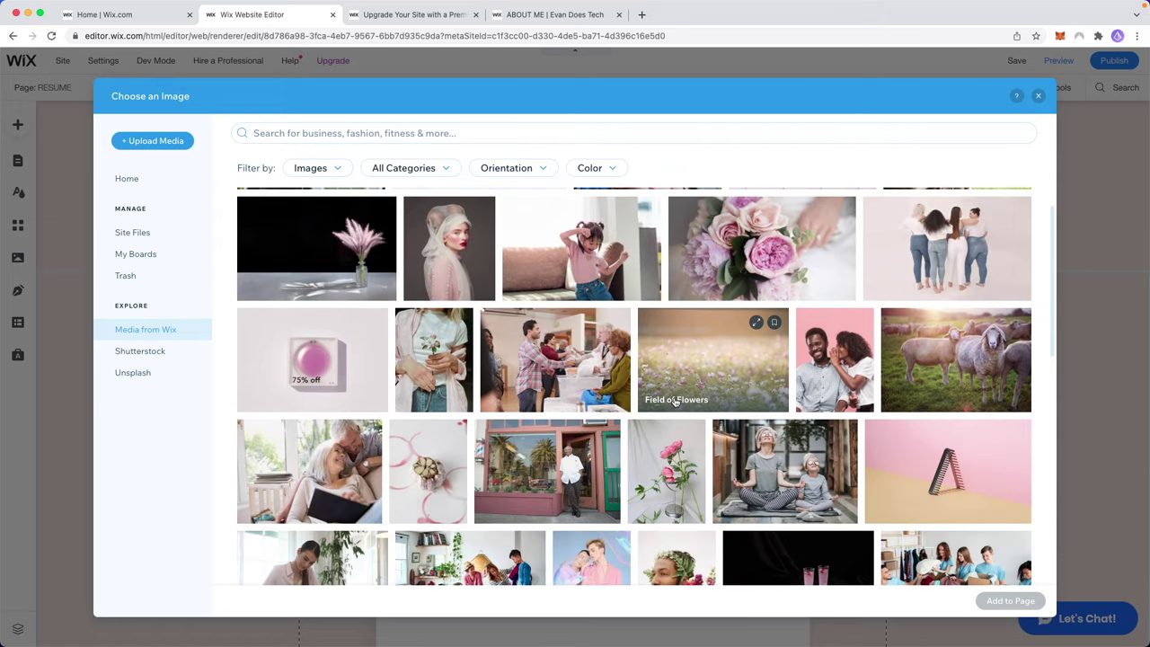
pyautogui.click(935, 443)
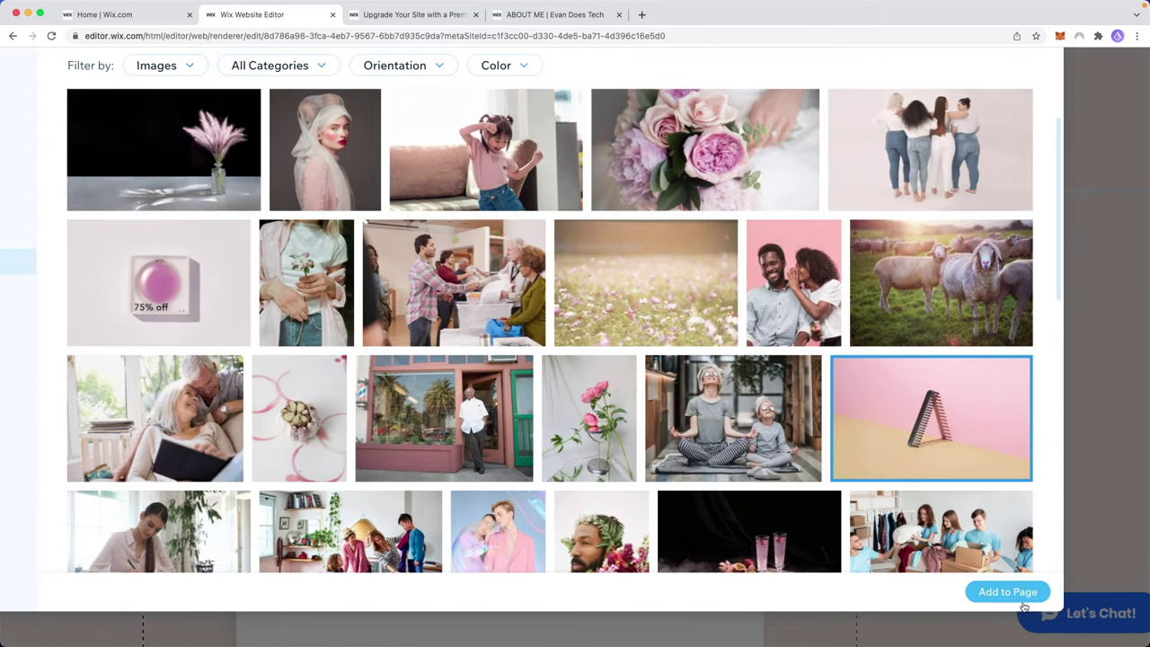
pyautogui.click(1024, 602)
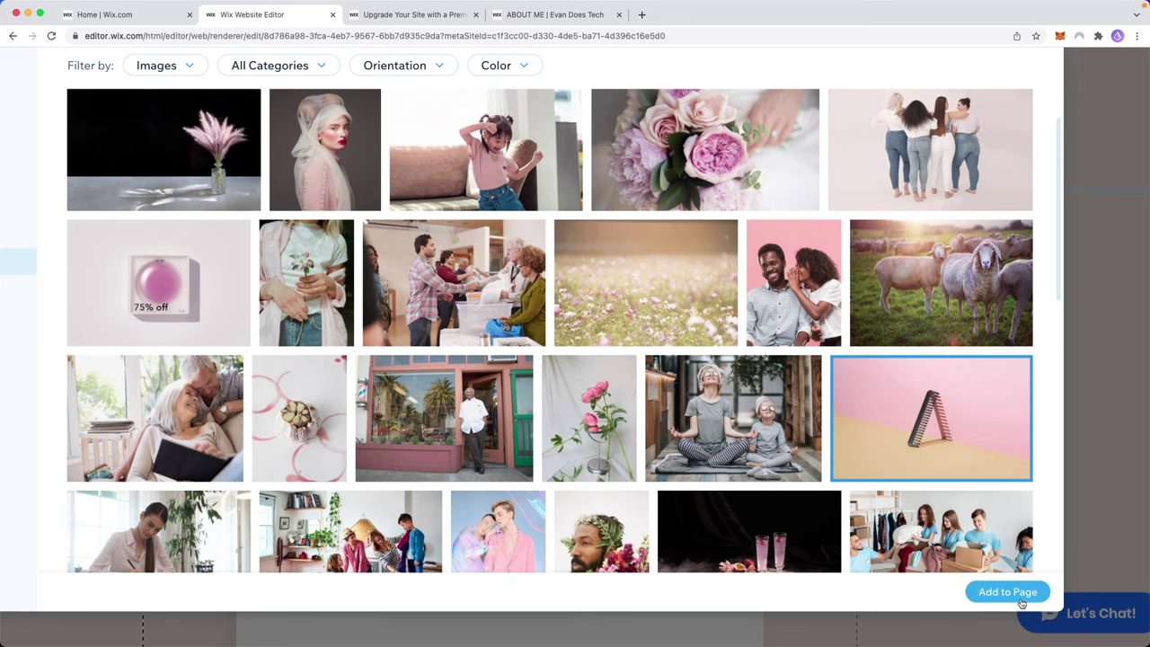
pyautogui.click(529, 512)
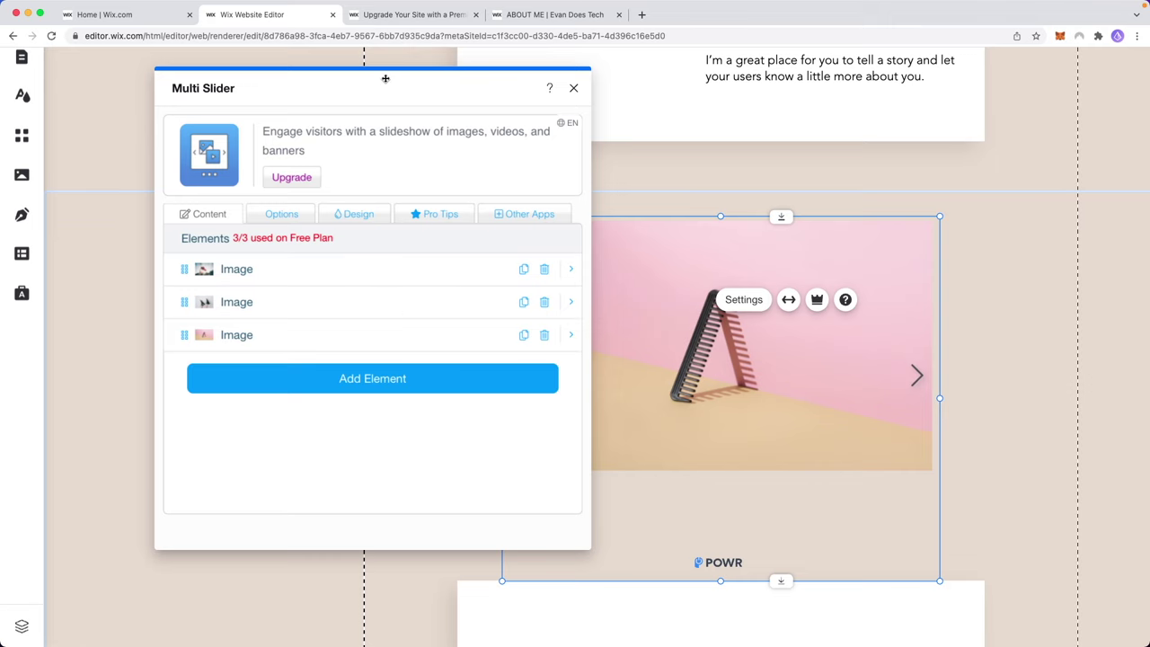
pyautogui.moveTo(385, 77); pyautogui.dragTo(282, 68)
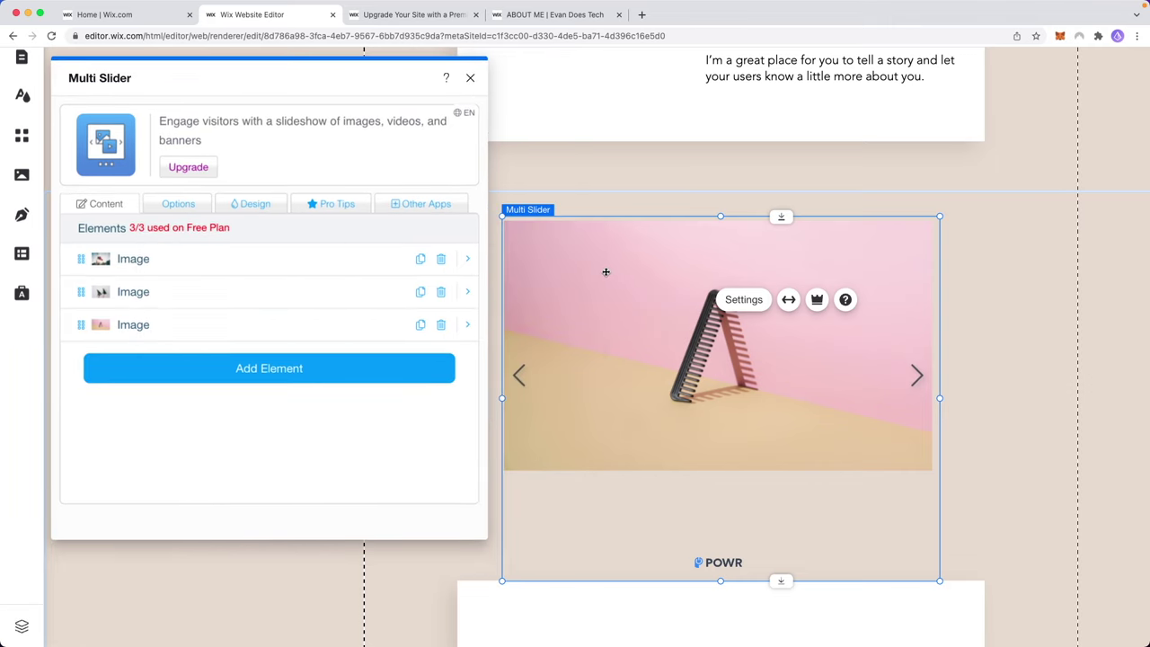
# Try the Fade and Bounce transitions, then set the slider's transition to Speed.
pyautogui.click(957, 360)
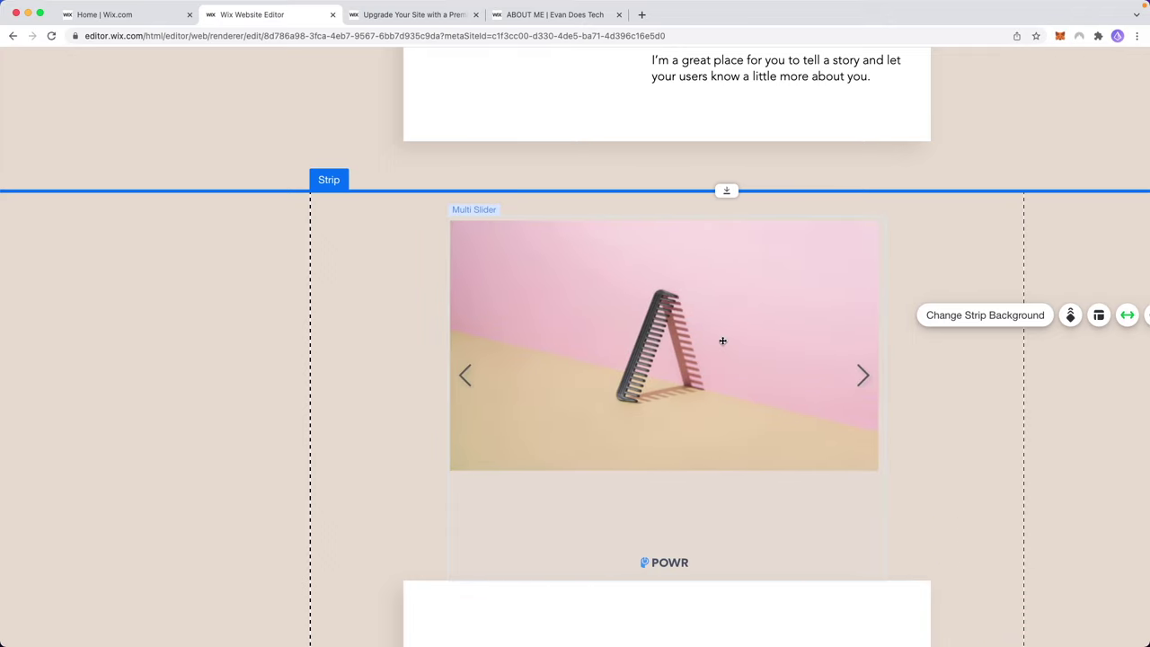
pyautogui.click(639, 355)
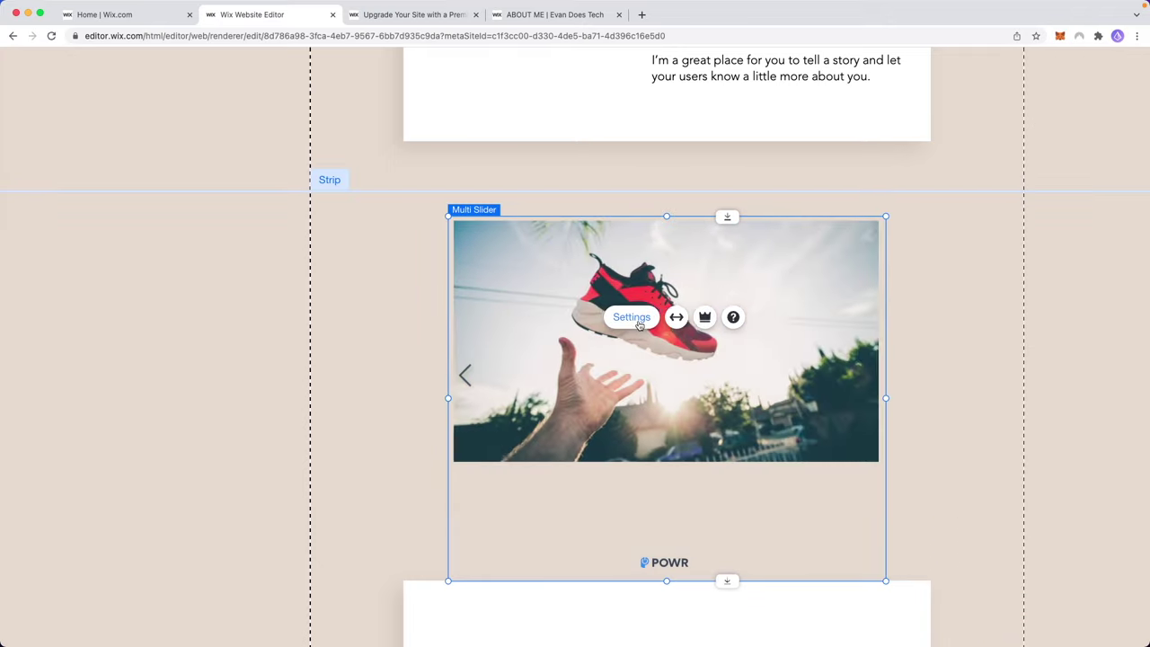
pyautogui.click(637, 320)
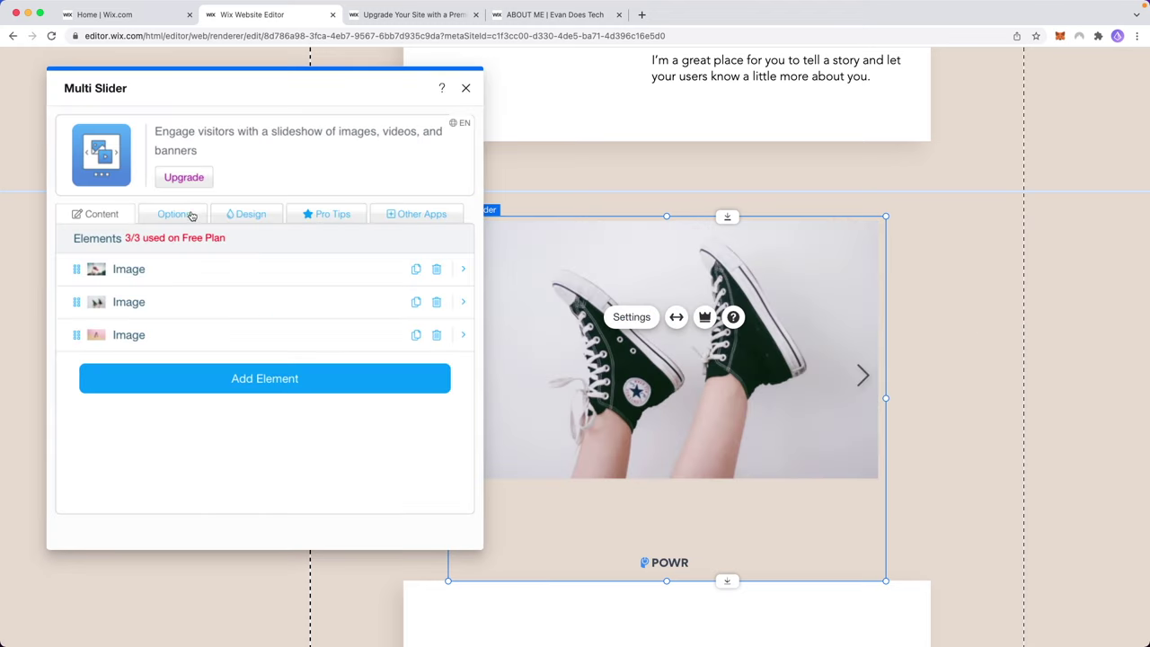
pyautogui.click(194, 216)
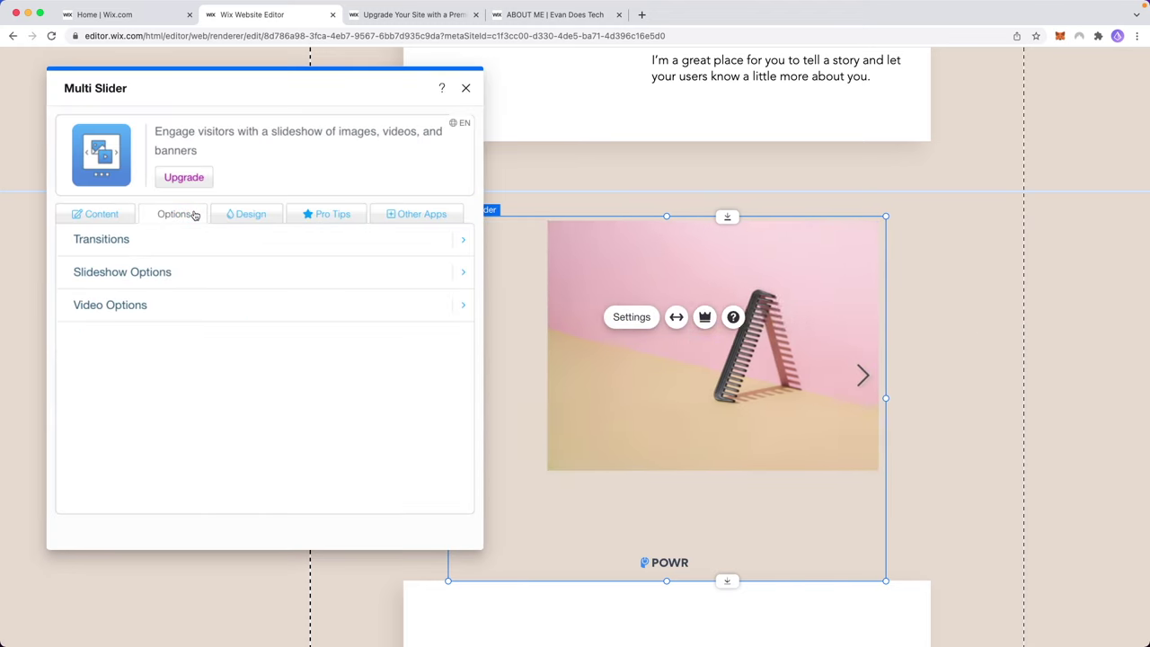
pyautogui.click(453, 244)
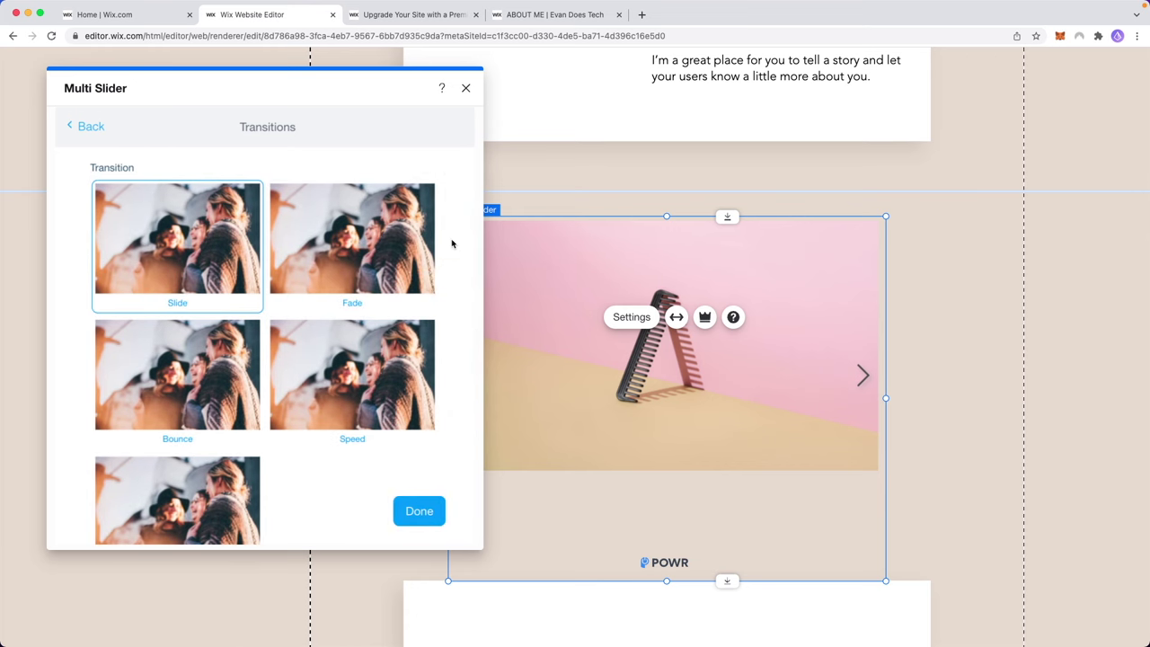
pyautogui.scroll(-1, 346, 256)
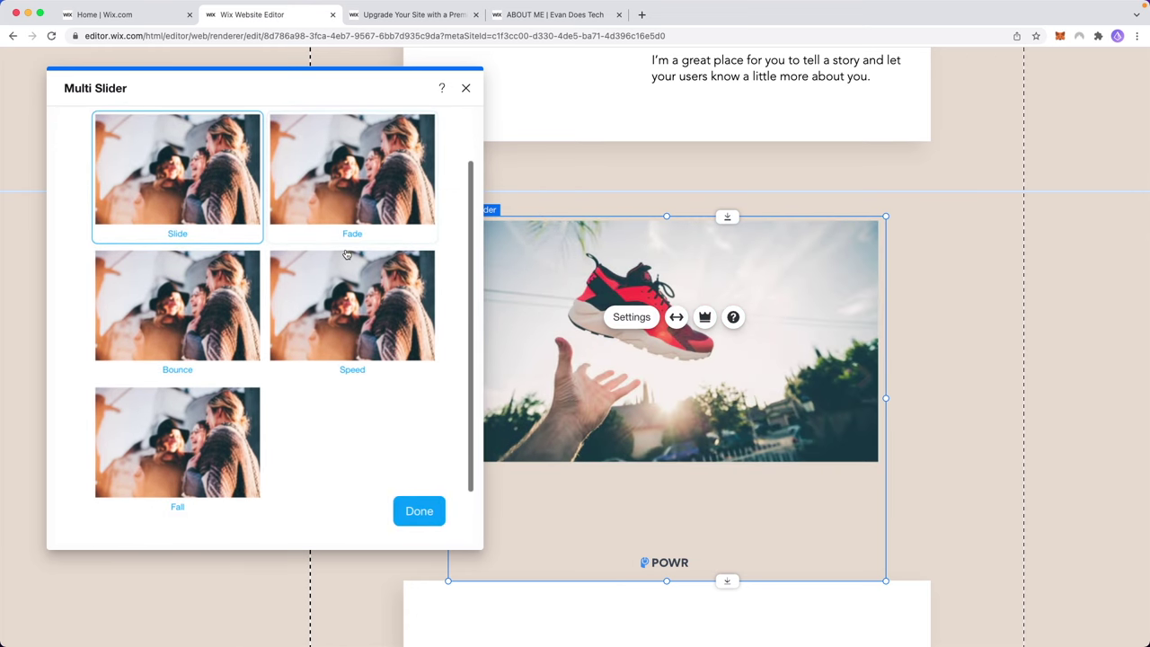
pyautogui.scroll(1, 350, 255)
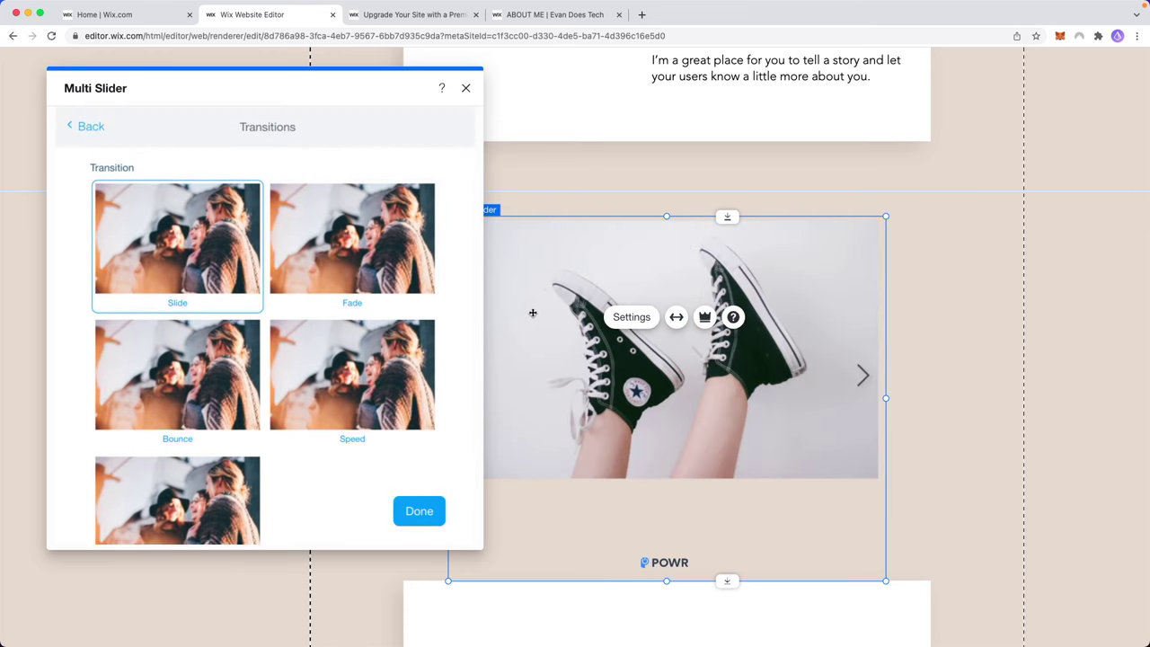
pyautogui.click(341, 256)
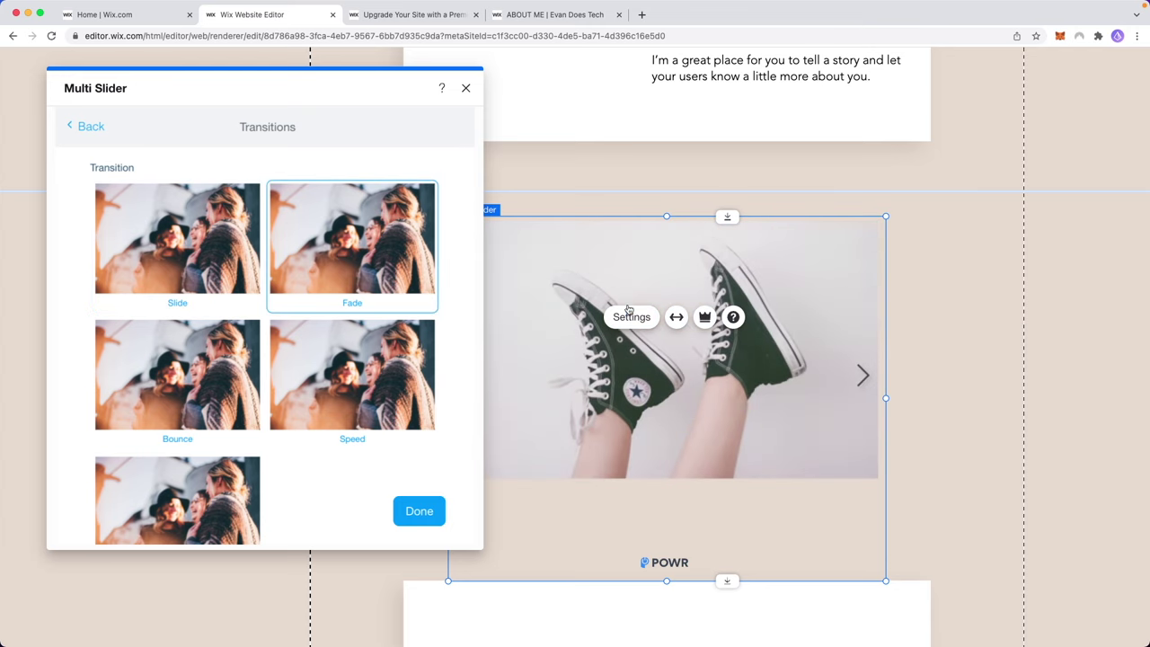
pyautogui.click(171, 397)
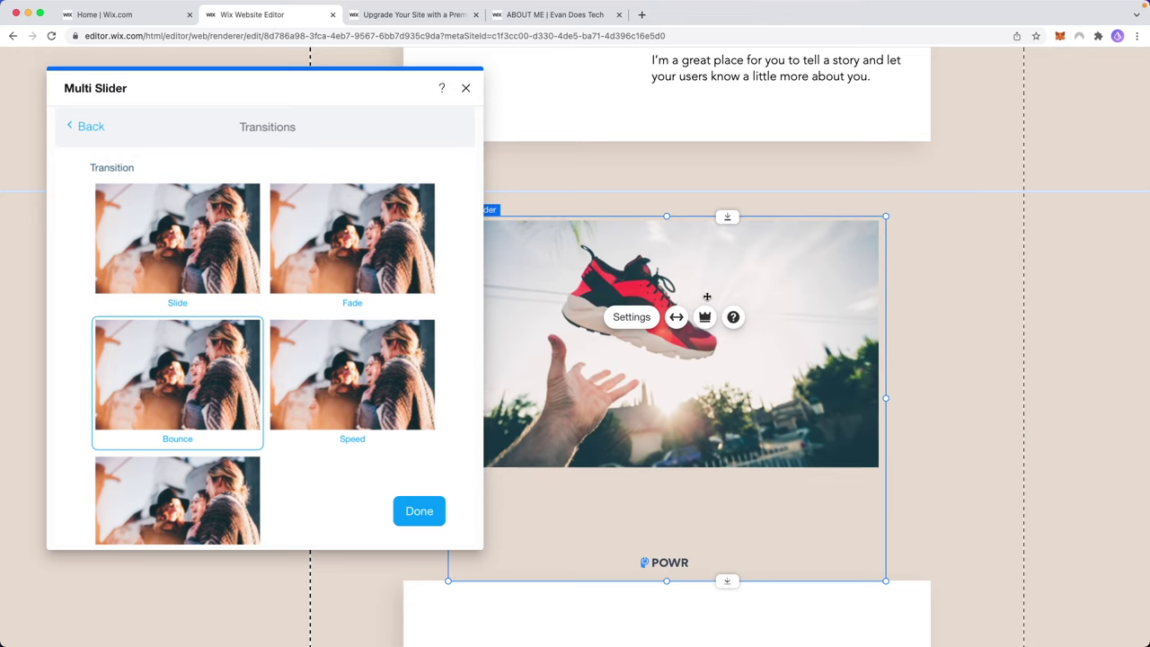
pyautogui.click(399, 384)
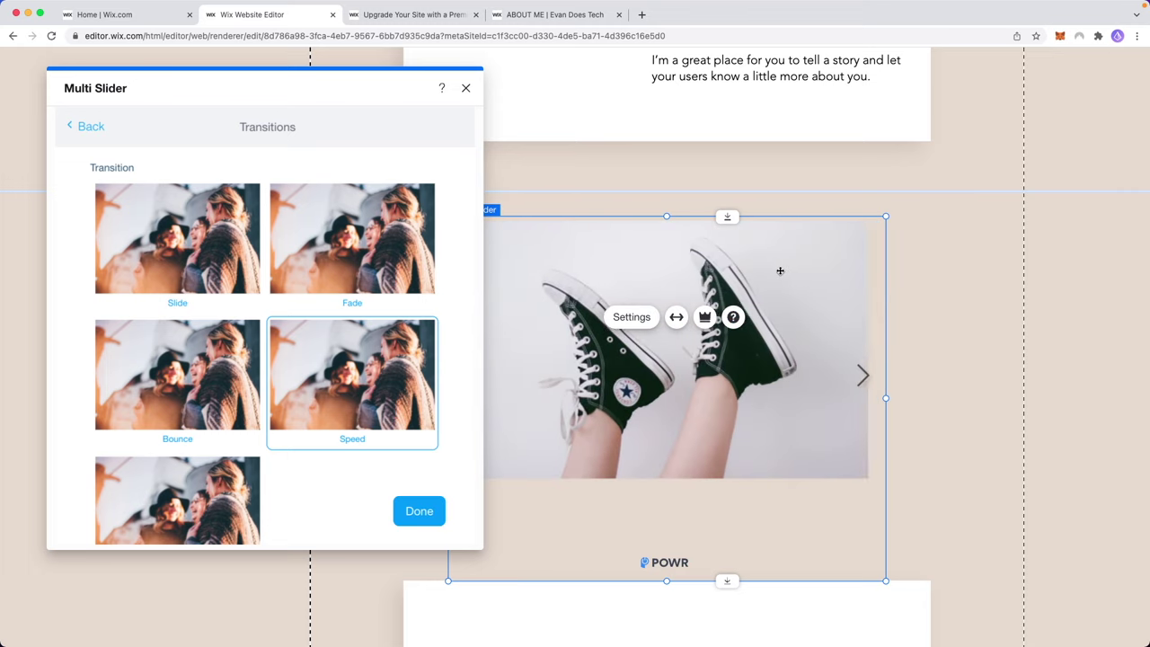
pyautogui.scroll(-3, 377, 390)
pyautogui.scroll(3, 359, 390)
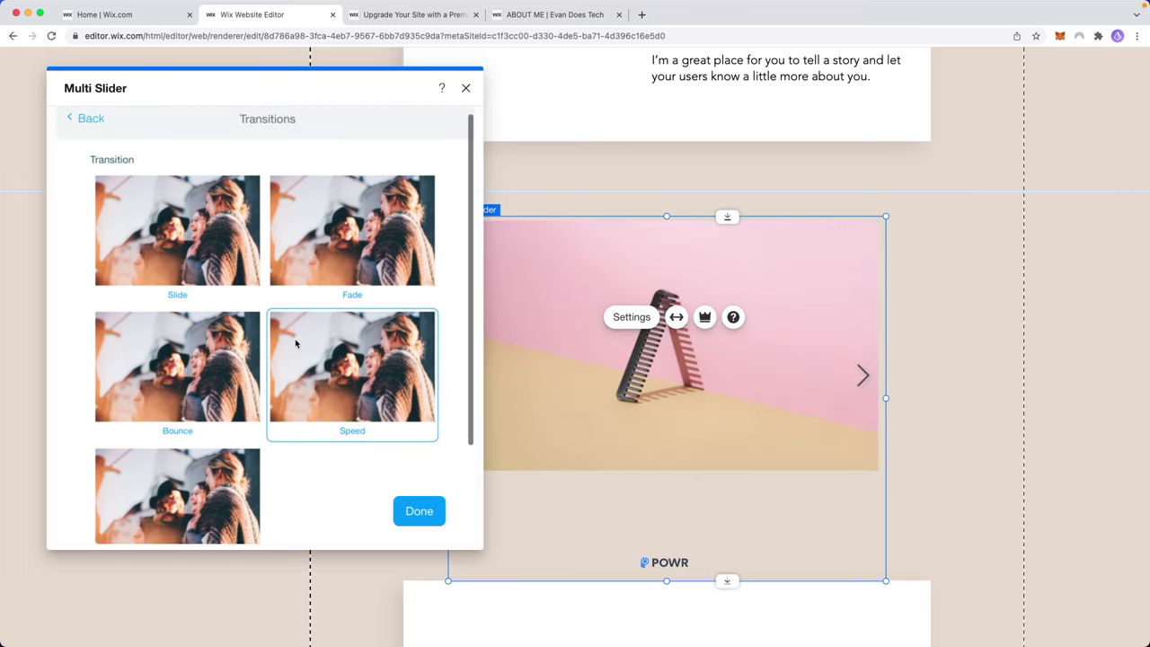
# Turn off Enable Auto-Slide in the slider's Slideshow Options.
pyautogui.click(94, 130)
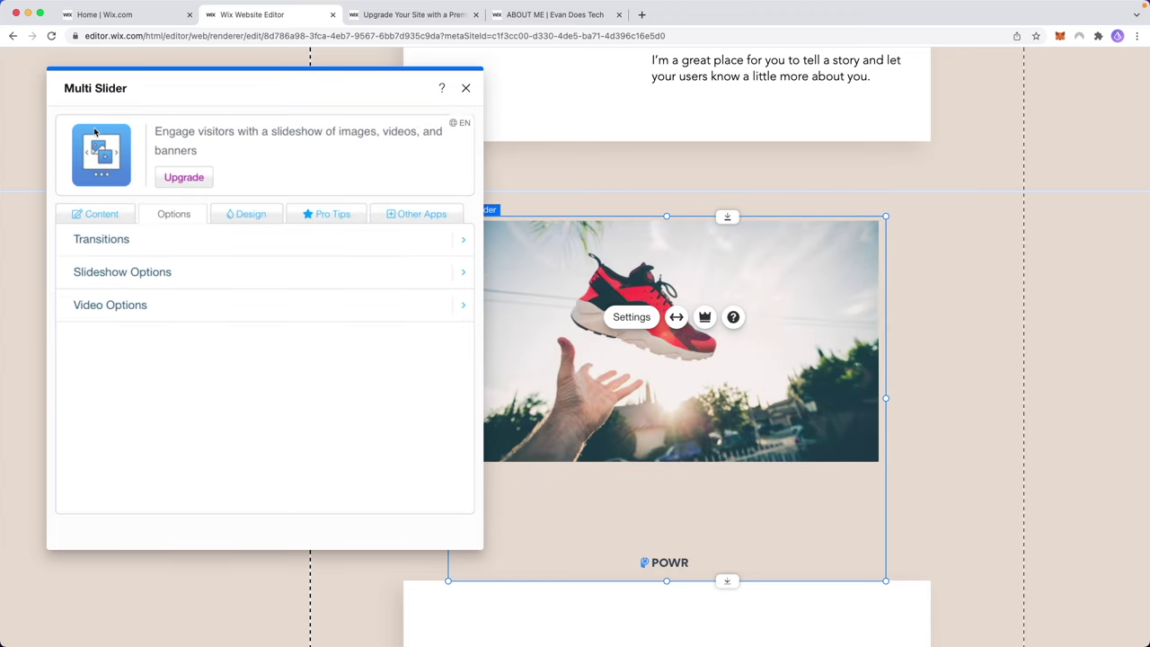
pyautogui.click(467, 271)
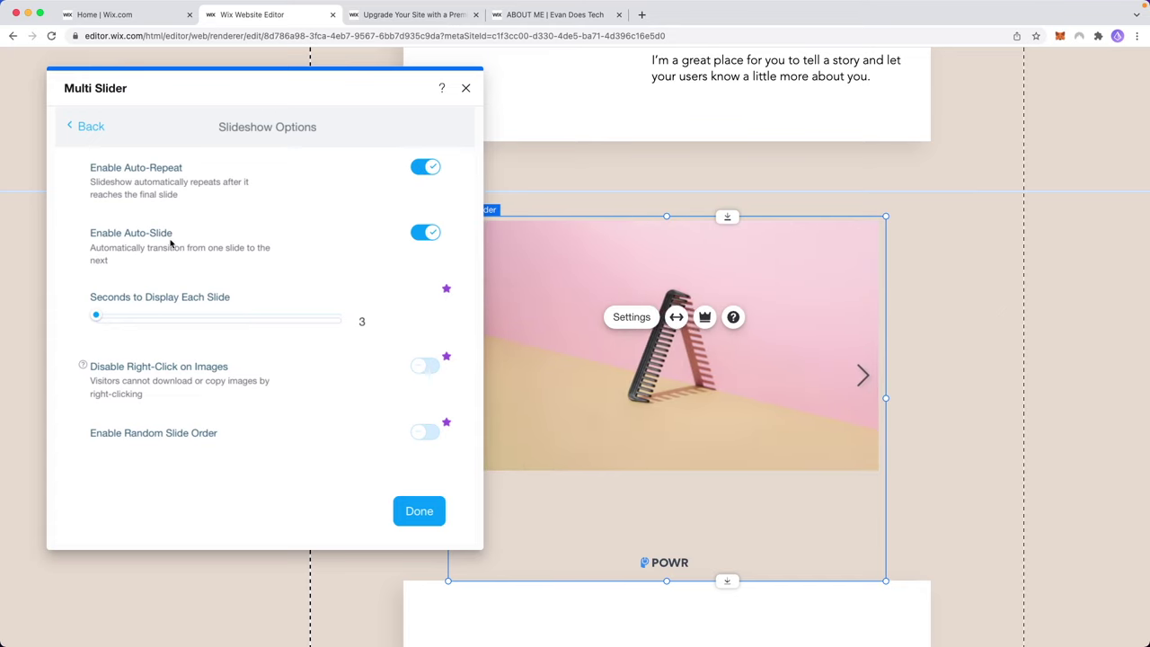
pyautogui.click(429, 234)
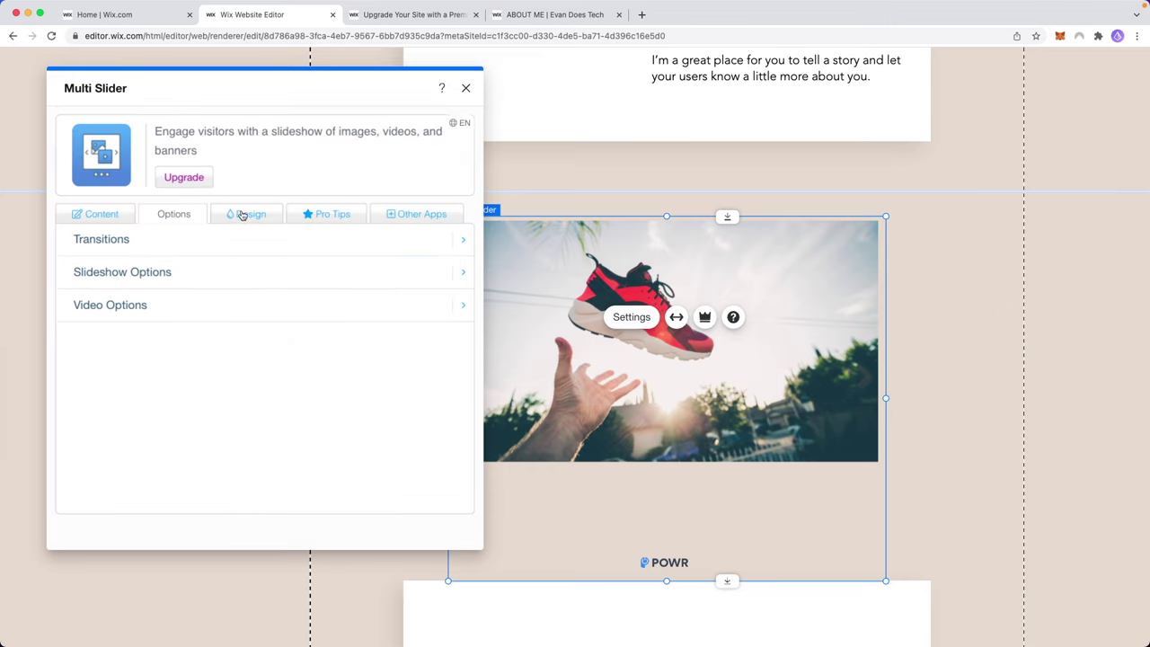
# Set the caption Text Align to Left in the Design settings.
pyautogui.click(241, 215)
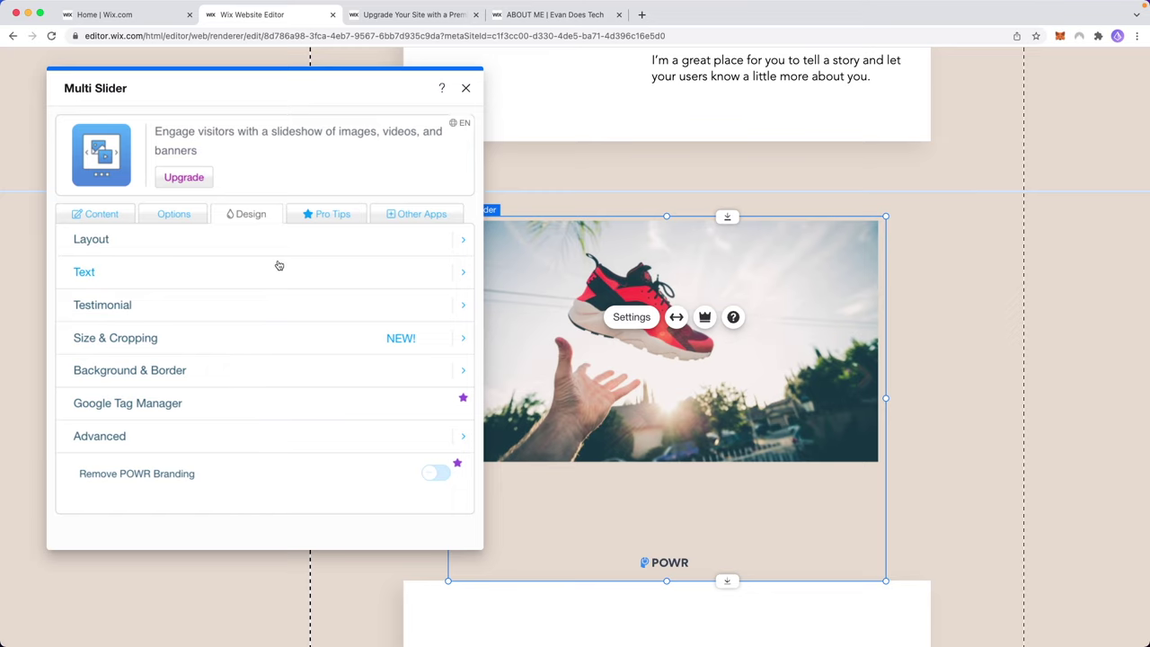
pyautogui.click(265, 339)
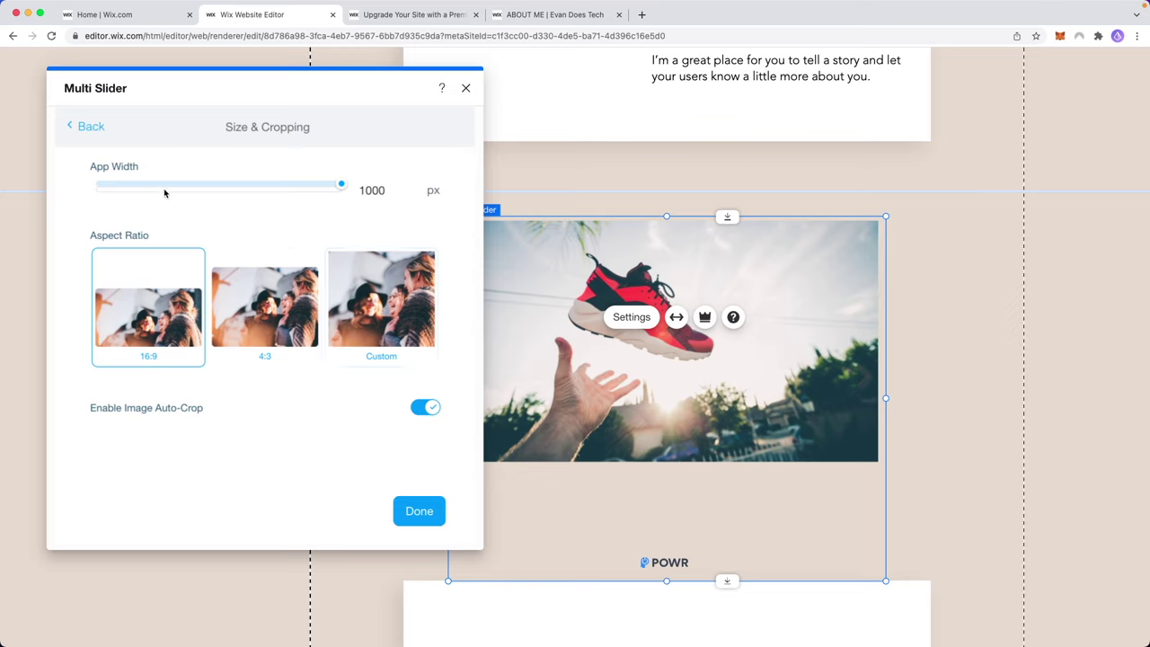
pyautogui.click(90, 127)
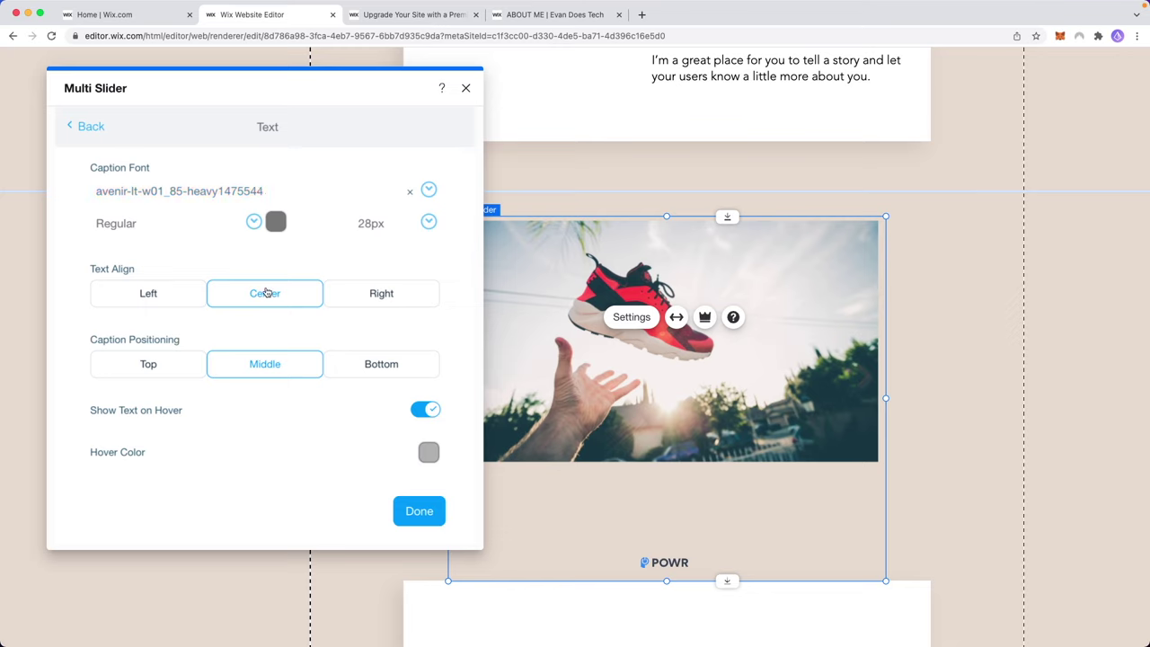
pyautogui.click(169, 298)
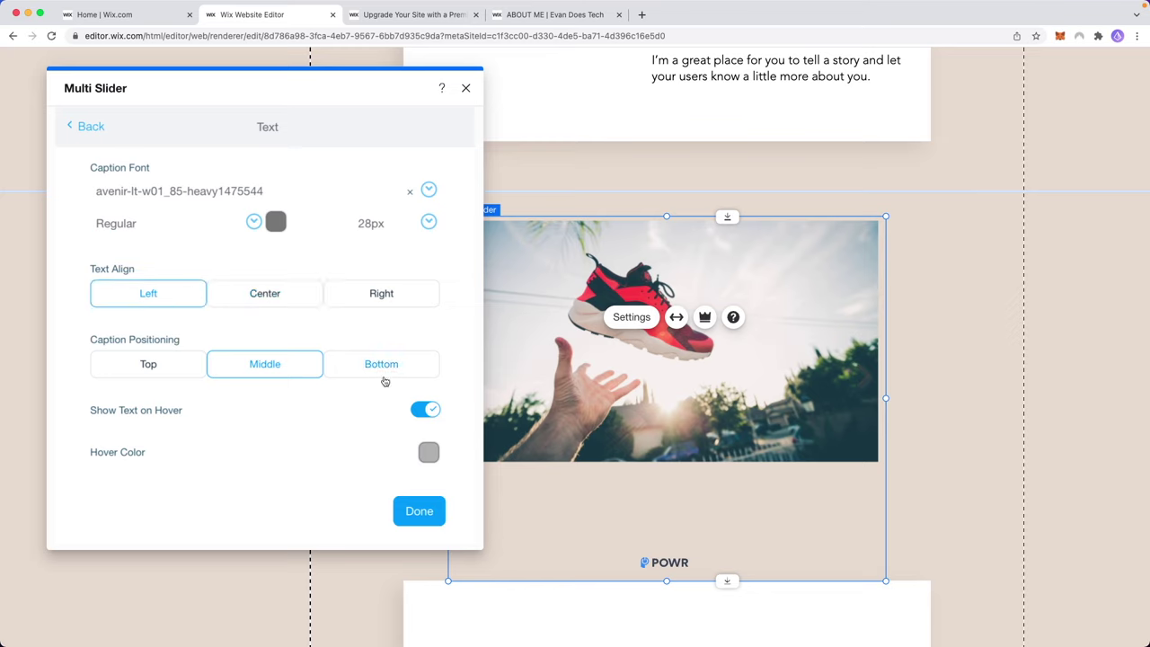
pyautogui.click(419, 510)
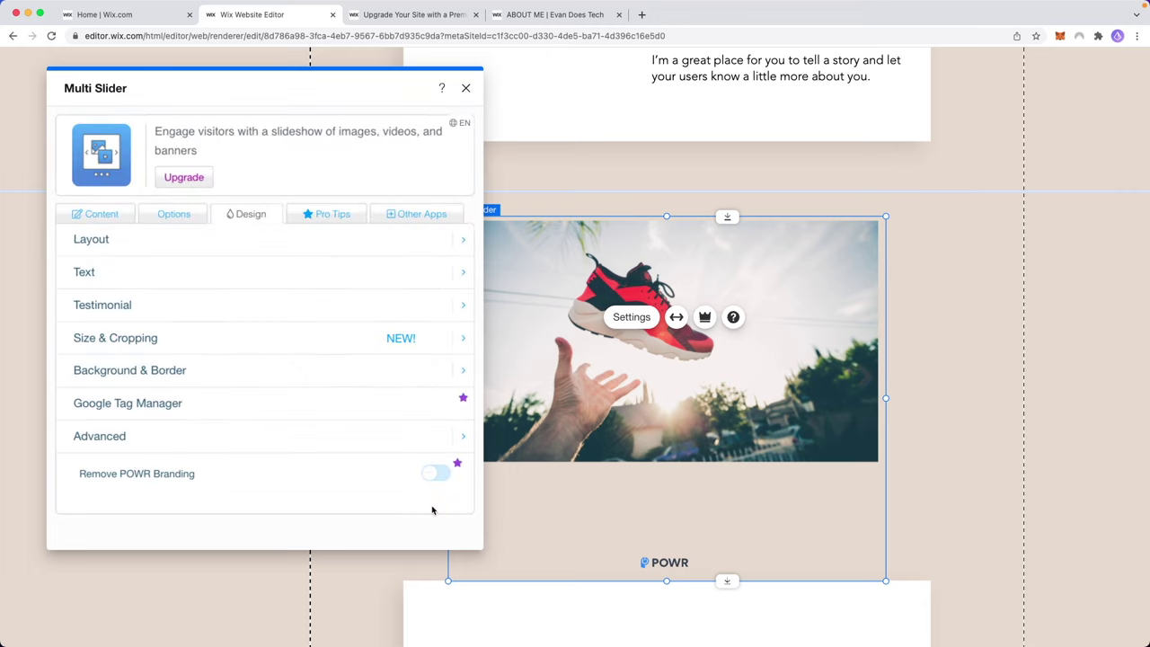
# Close the Multi Slider settings and select the slider on the Resume canvas.
pyautogui.click(467, 88)
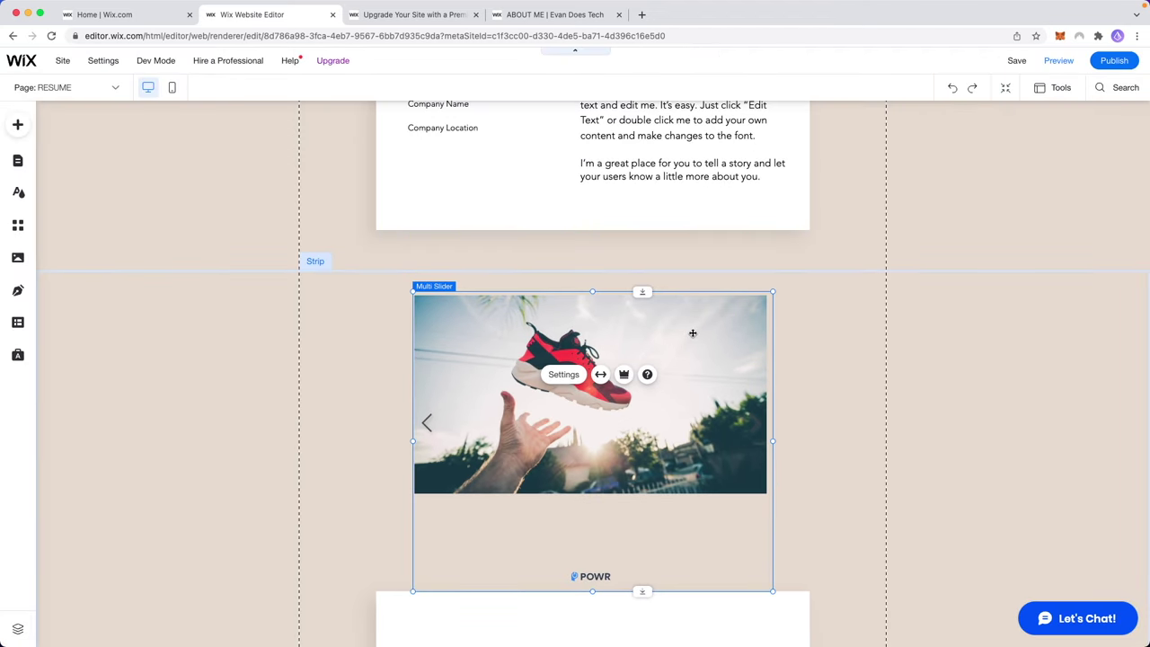
pyautogui.click(757, 429)
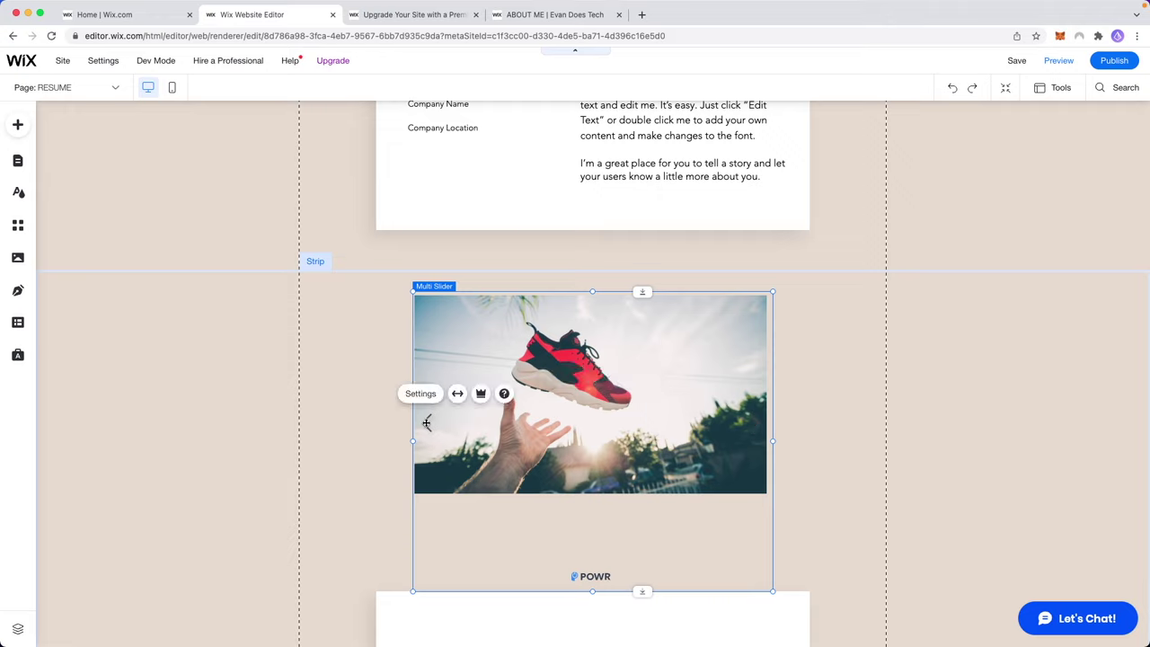